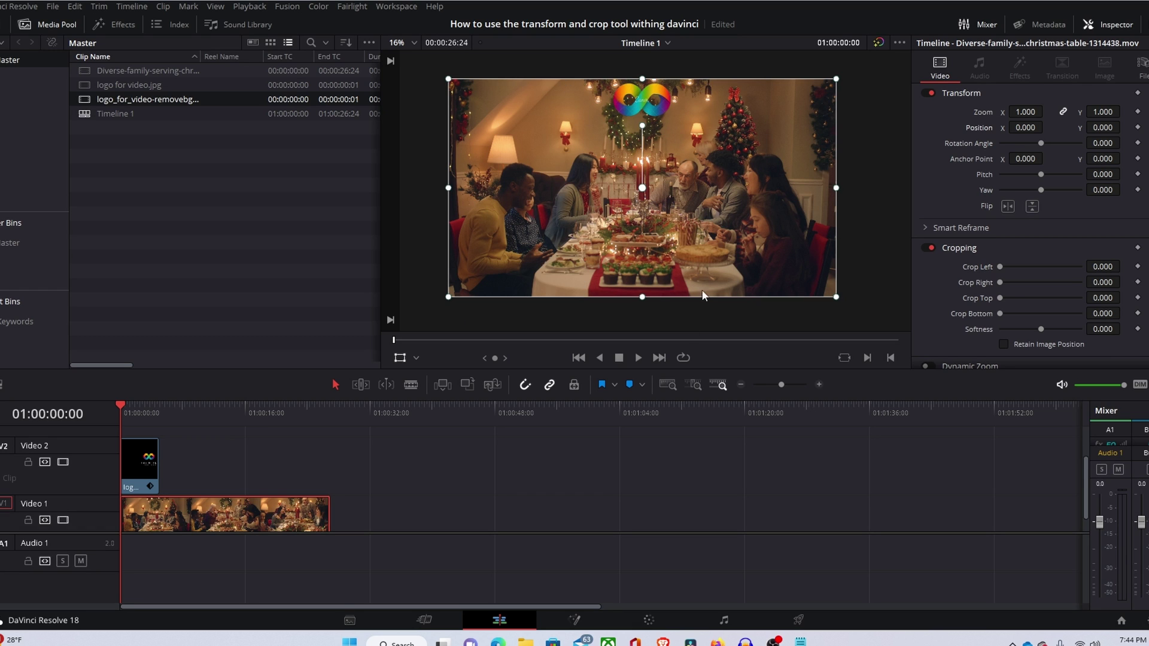
# Step: Preview the existing edit, then delete both clips from the timeline
pyautogui.click(639, 358)
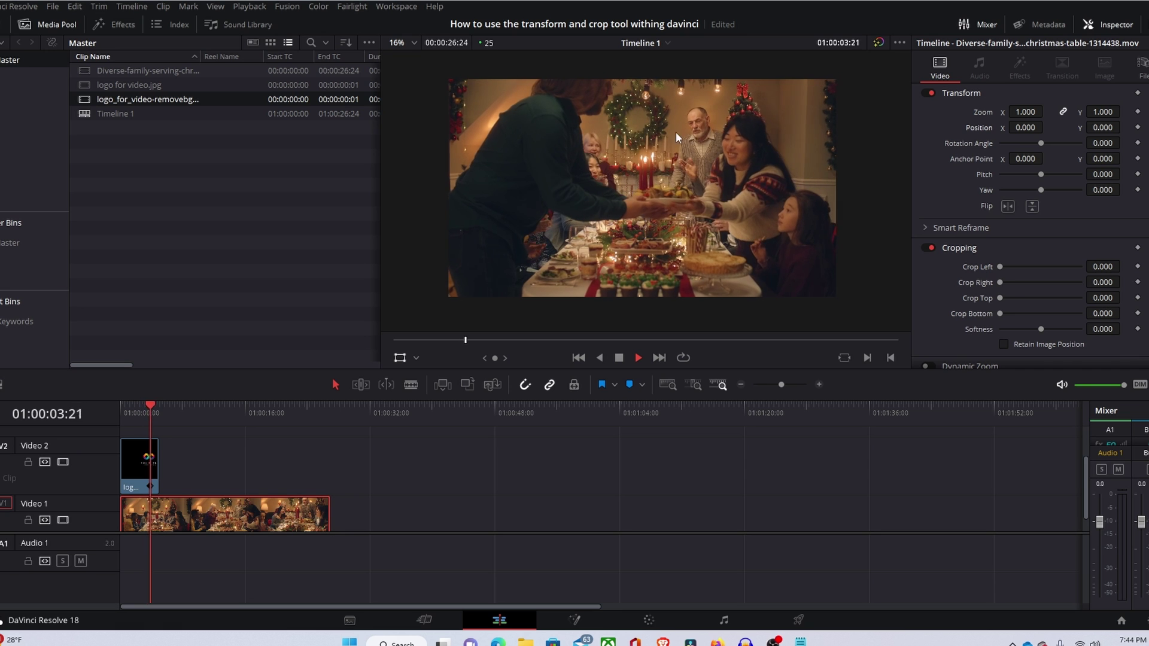
pyautogui.click(620, 358)
pyautogui.moveTo(407, 437); pyautogui.dragTo(12, 561)
pyautogui.press('Delete')
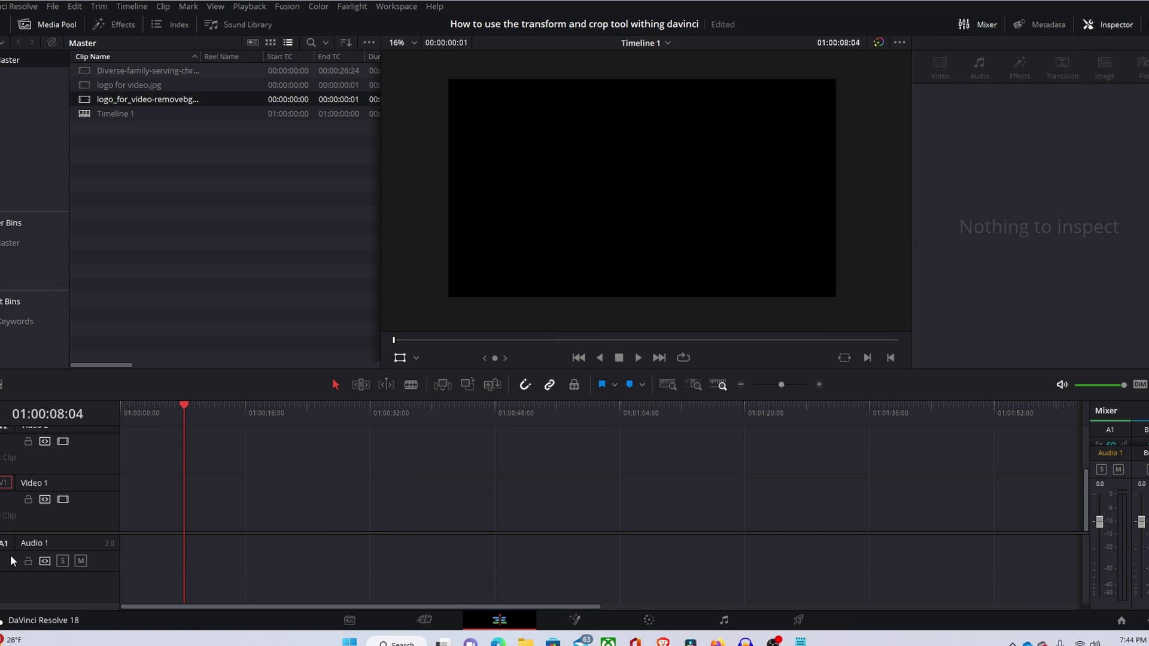
# Step: From the timeline start, place the dinner footage on Video 1 and the logo PNG on Video 2
pyautogui.click(578, 358)
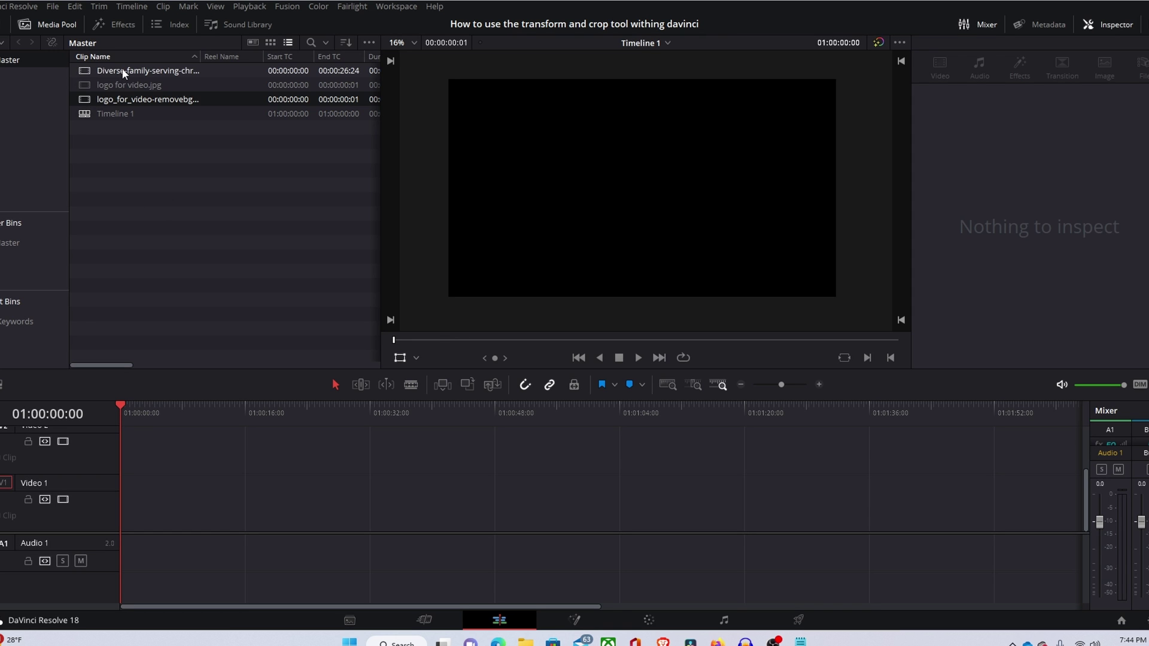
pyautogui.moveTo(122, 69); pyautogui.dragTo(120, 518)
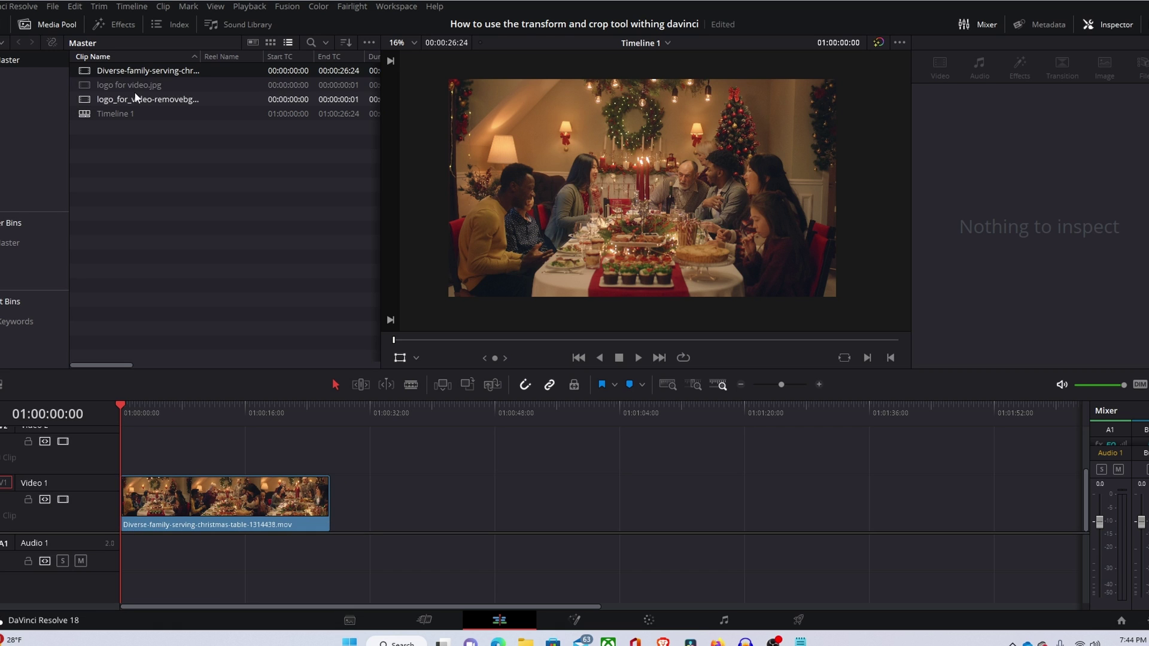
pyautogui.moveTo(138, 98); pyautogui.dragTo(116, 458)
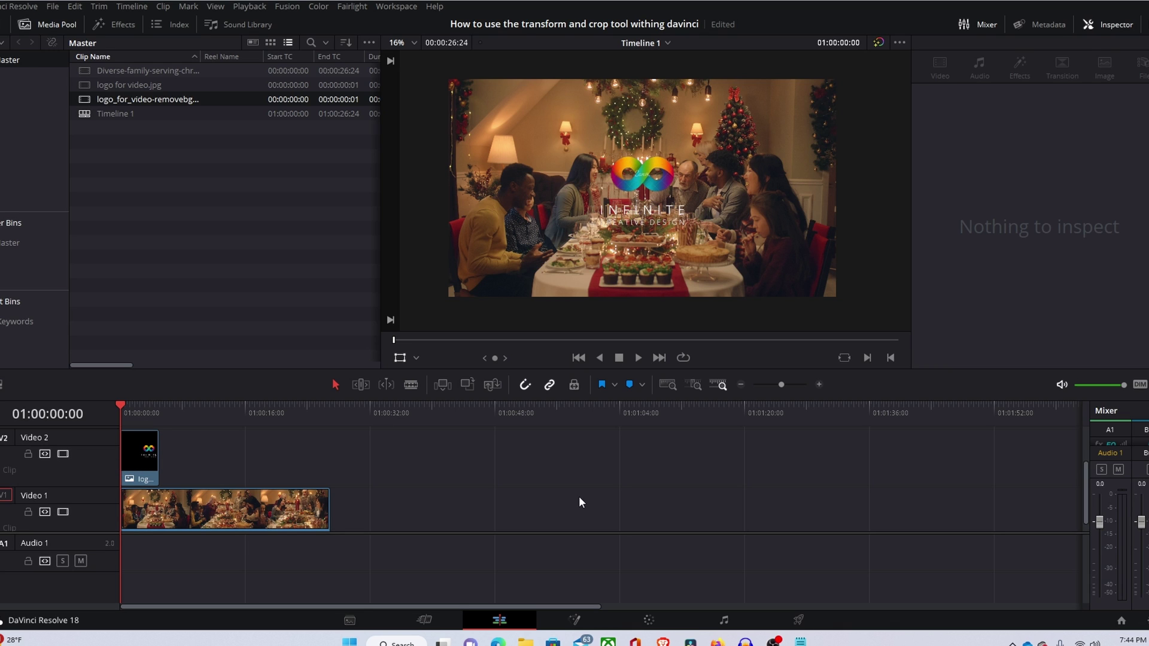
# Step: Select the logo clip on Video 2 and switch the viewer overlay to Transform
pyautogui.click(129, 457)
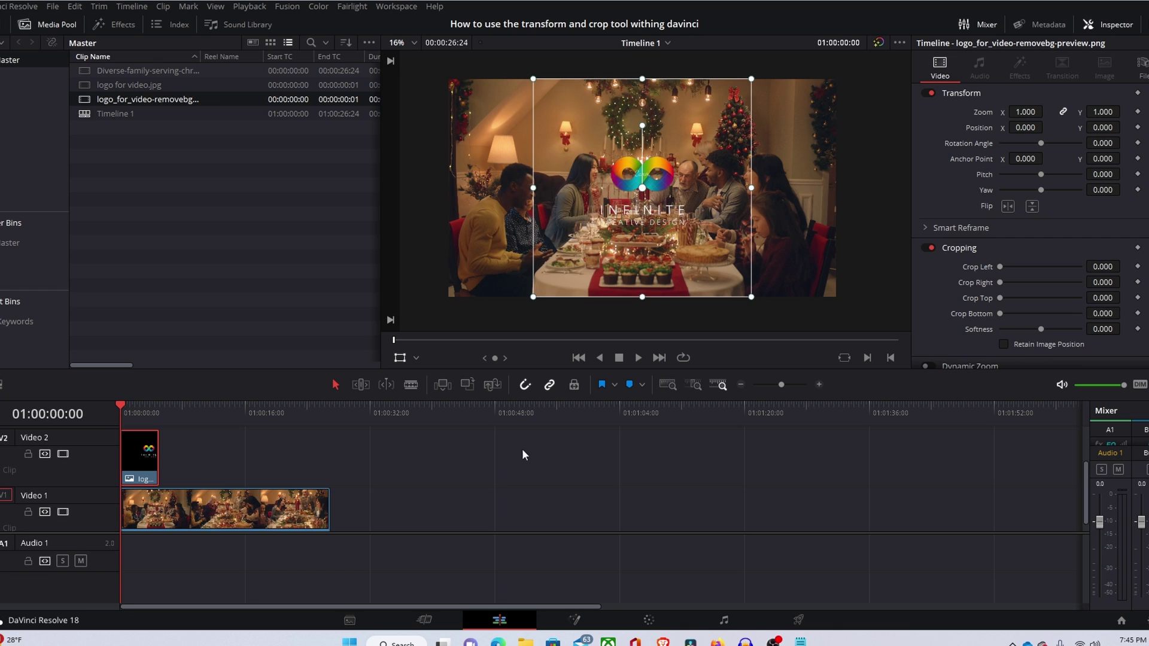
pyautogui.click(417, 357)
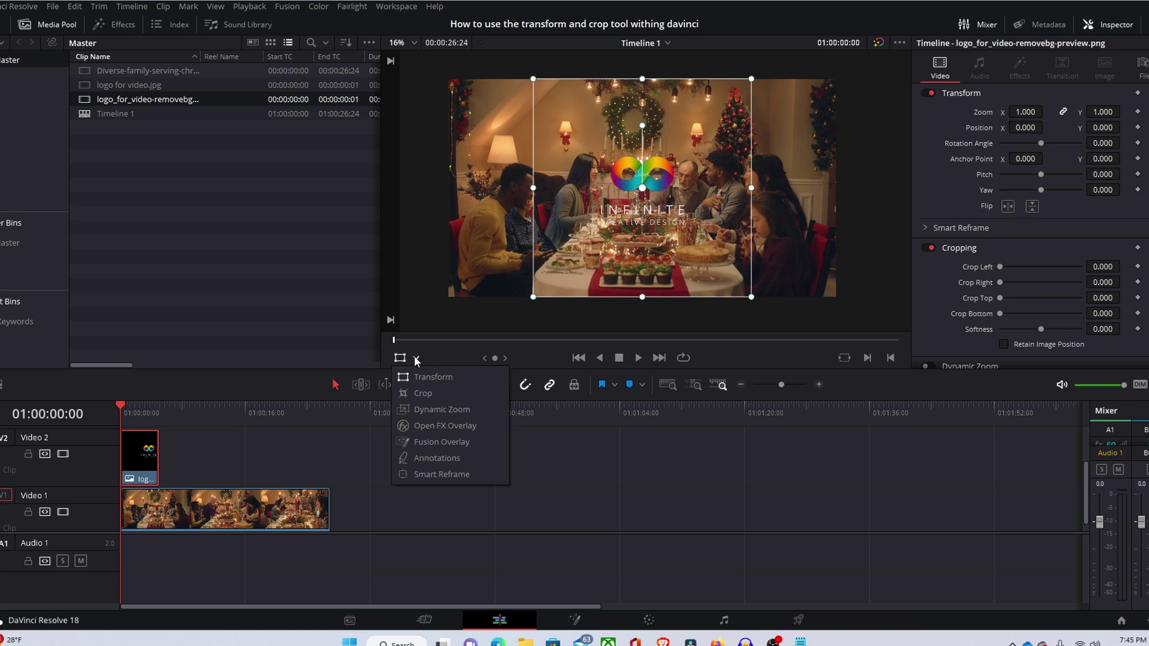
pyautogui.click(439, 376)
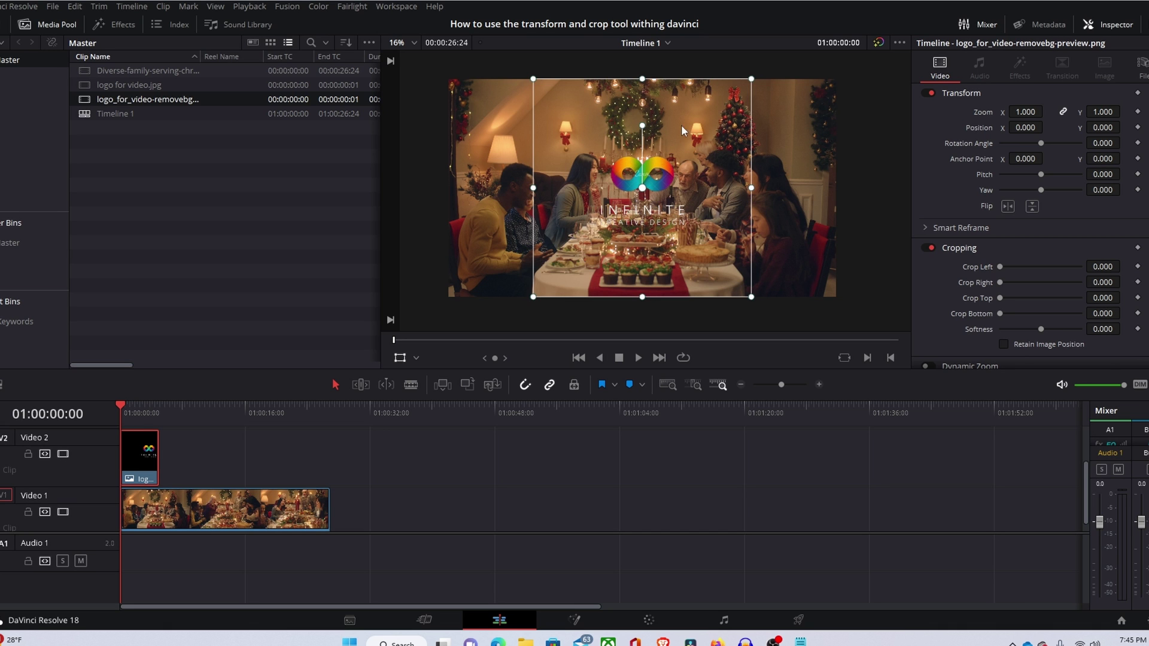
# Step: Scale the logo to zoom 1.218 × 1.171 and move it near the frame's top centre
pyautogui.moveTo(646, 213); pyautogui.dragTo(639, 134)
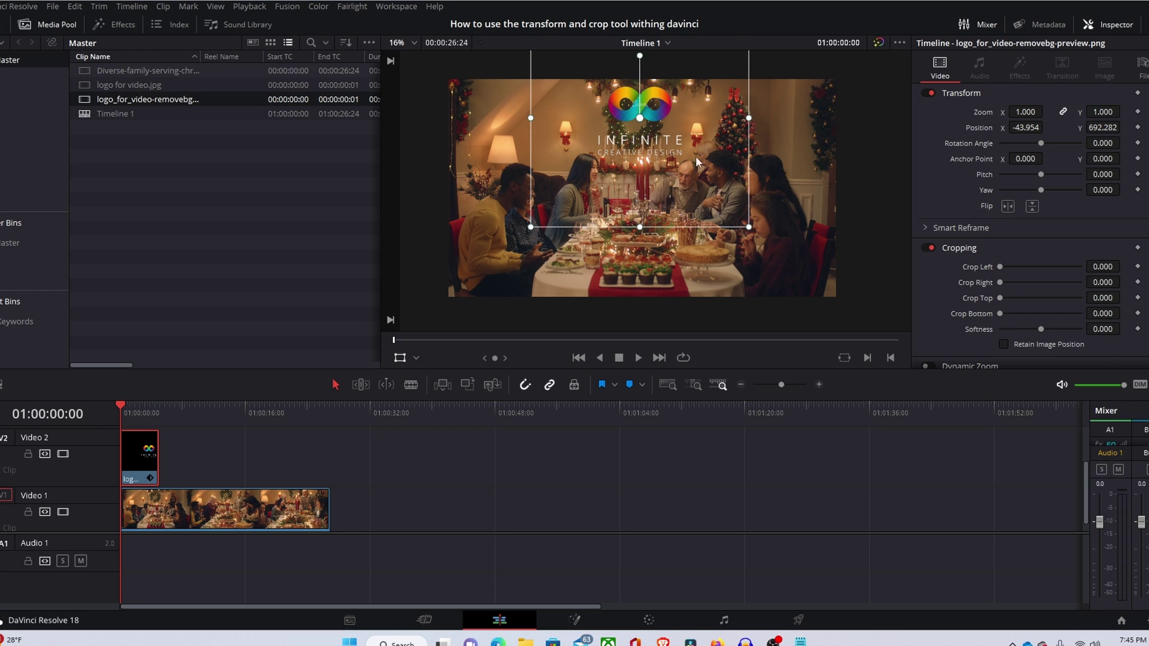
pyautogui.moveTo(695, 126); pyautogui.dragTo(693, 184)
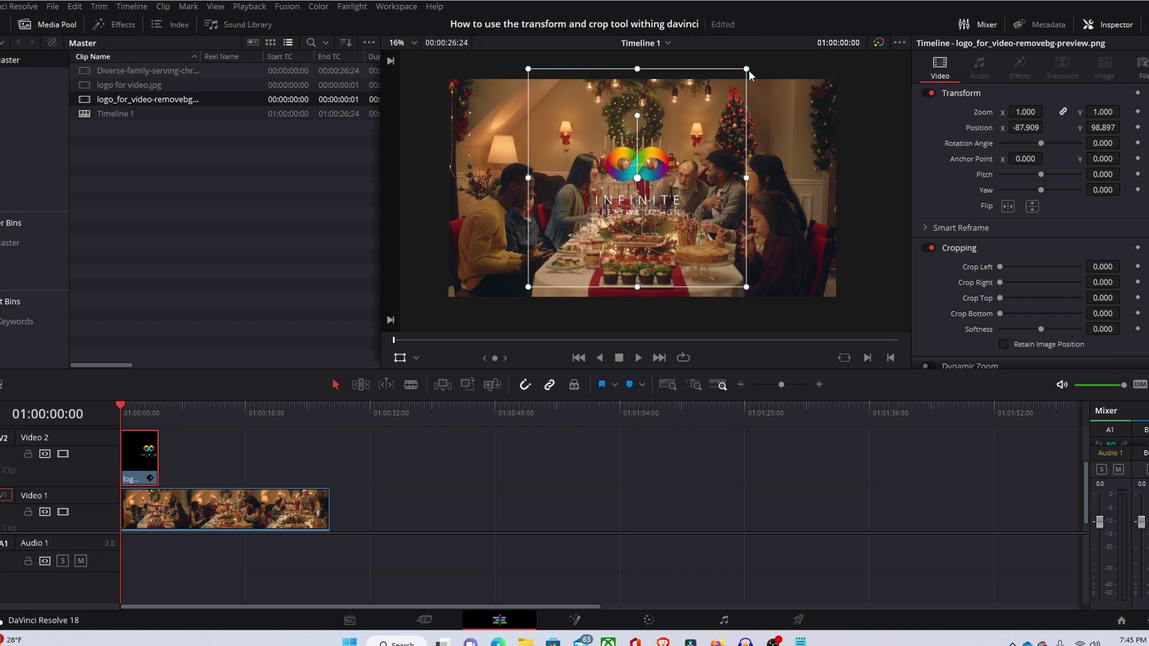
pyautogui.moveTo(748, 70)
pyautogui.mouseDown()
pyautogui.moveTo(721, 96)
pyautogui.moveTo(760, 68)
pyautogui.moveTo(747, 69)
pyautogui.mouseUp()
pyautogui.moveTo(748, 178)
pyautogui.mouseDown()
pyautogui.moveTo(780, 178)
pyautogui.moveTo(751, 178)
pyautogui.mouseUp()
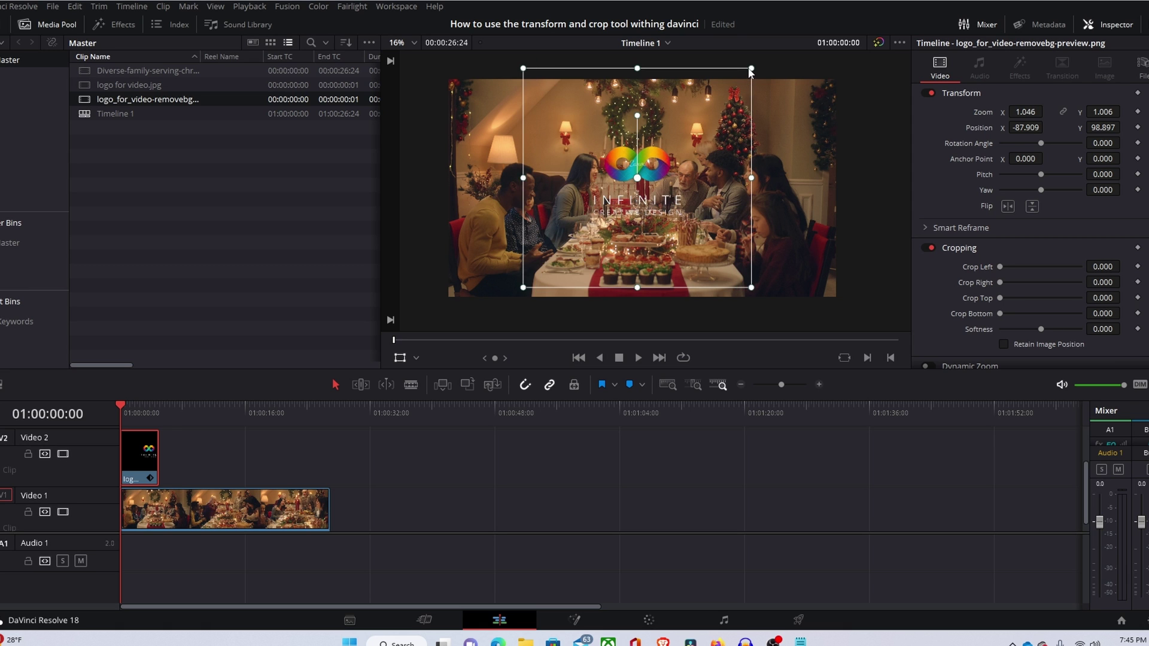
pyautogui.moveTo(750, 70); pyautogui.dragTo(805, 49)
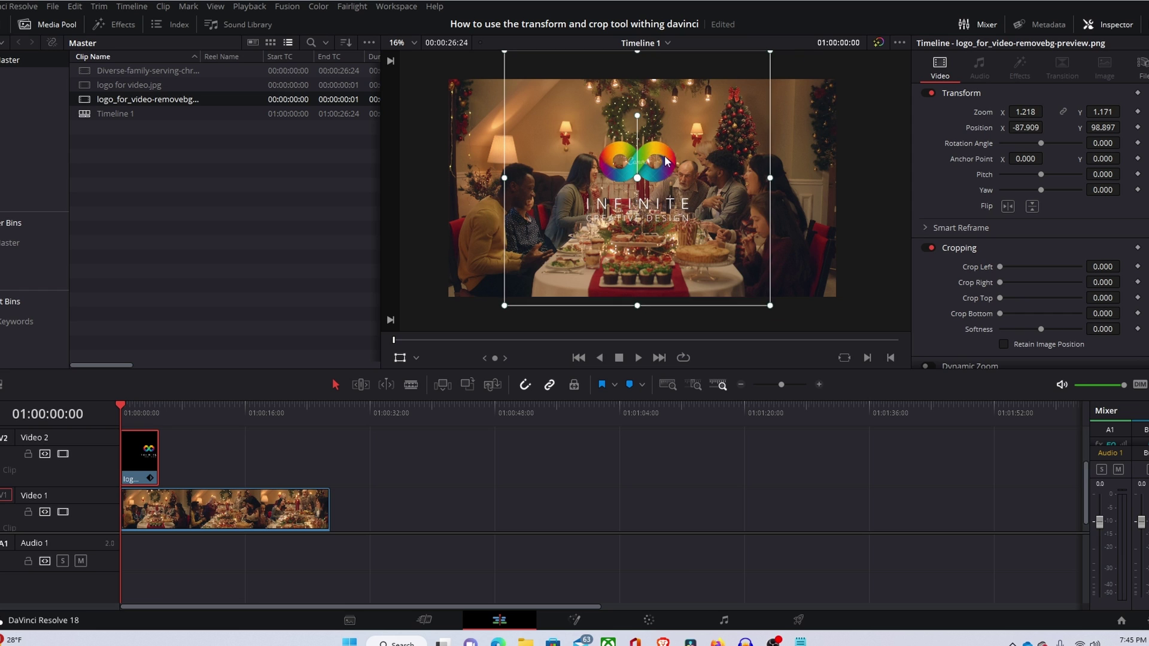
pyautogui.moveTo(667, 173); pyautogui.dragTo(665, 114)
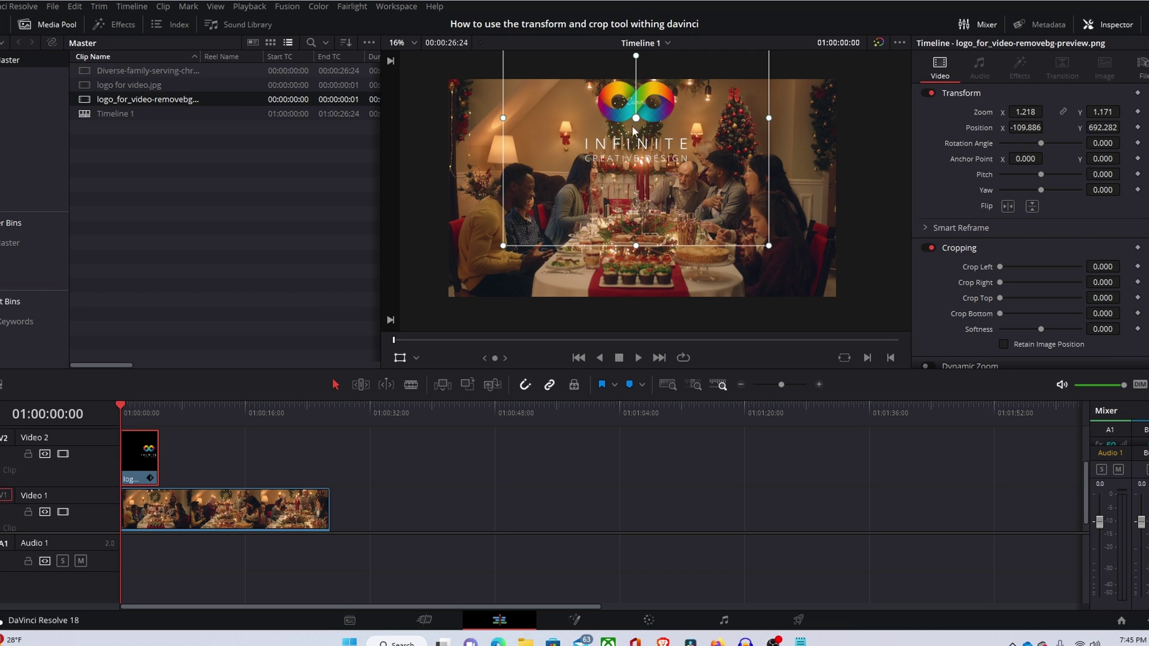
# Step: Using the Crop overlay, crop the logo's bottom to 1012.833, leaving only the infinity symbol
pyautogui.click(416, 358)
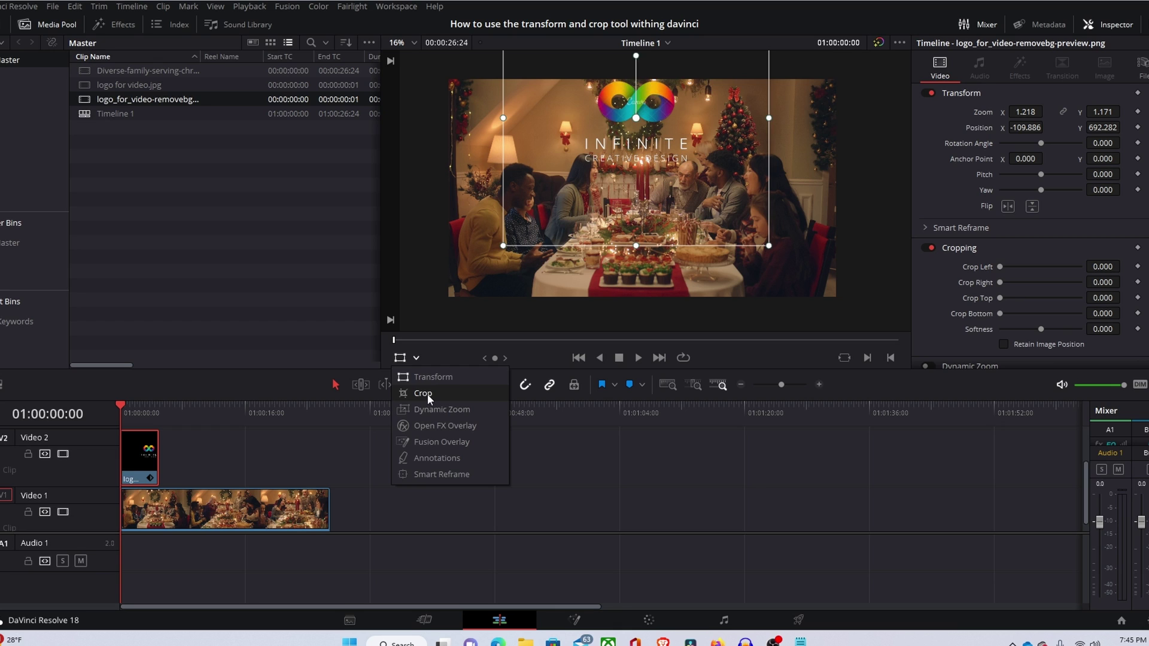
pyautogui.click(427, 393)
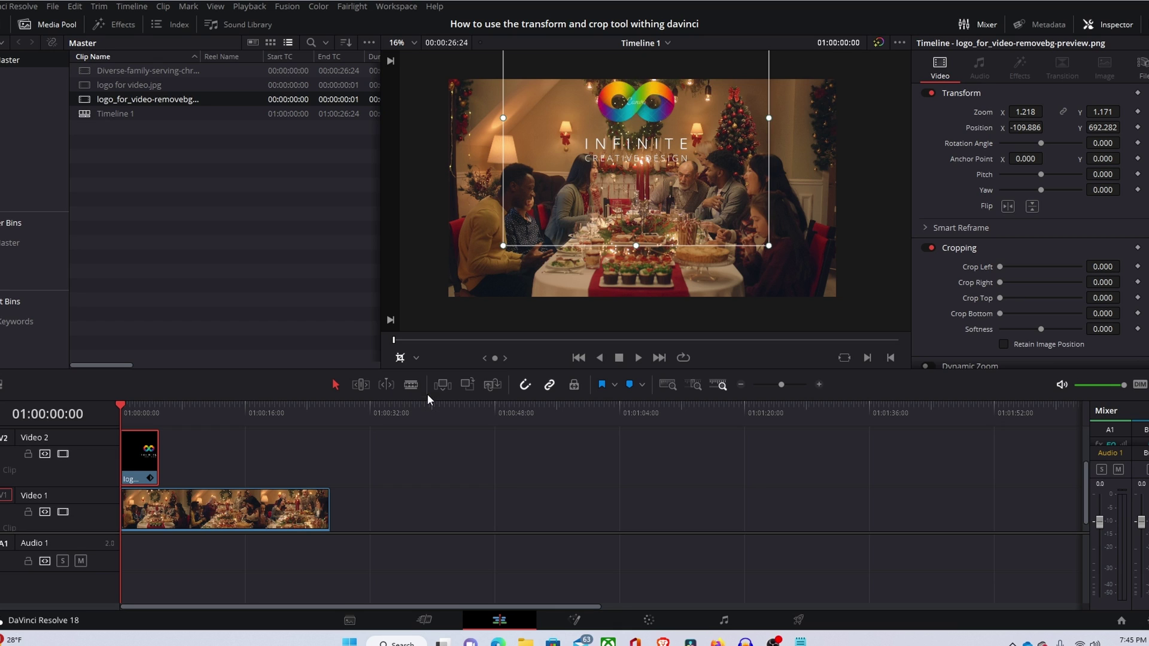
pyautogui.click(636, 246)
pyautogui.moveTo(635, 247); pyautogui.dragTo(634, 127)
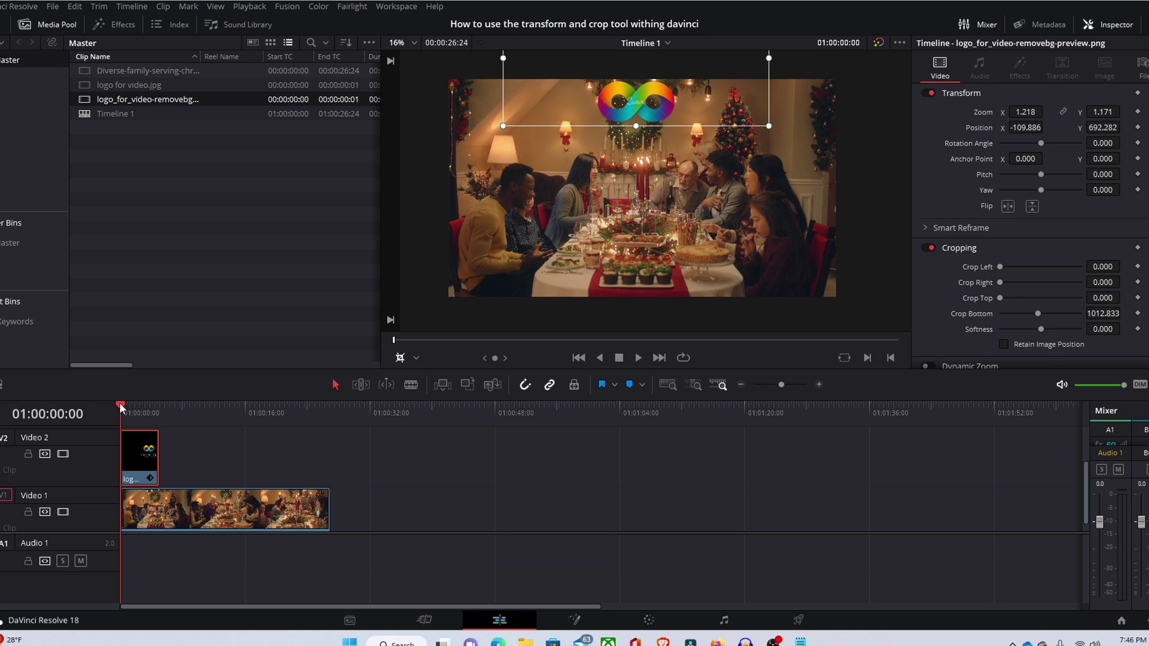
# Step: Keyframe the logo's Position at the timeline start, then move the playhead to 01:00:02:14
pyautogui.moveTo(121, 408)
pyautogui.mouseDown()
pyautogui.moveTo(229, 421)
pyautogui.moveTo(103, 414)
pyautogui.mouseUp()
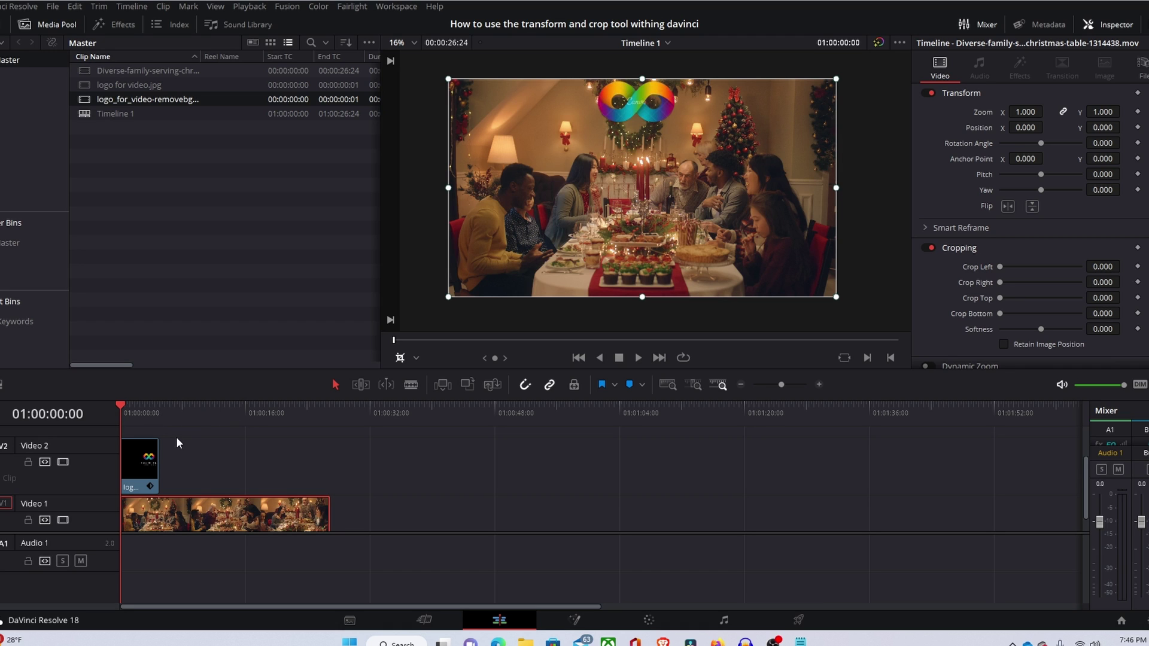
pyautogui.click(133, 463)
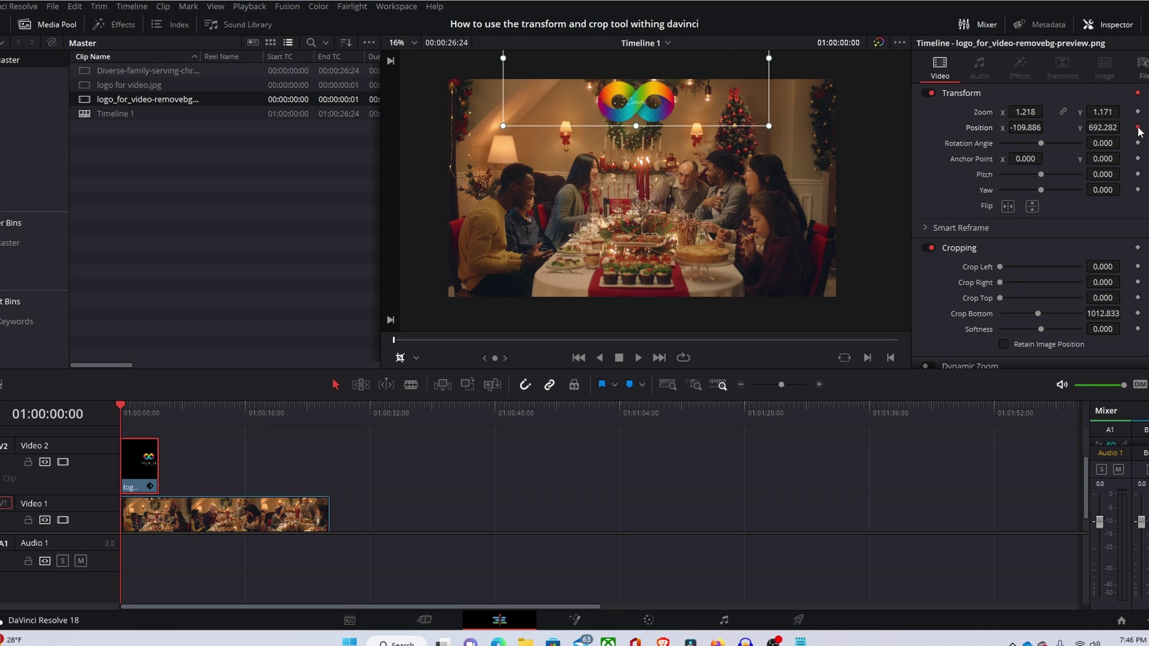
pyautogui.click(1138, 129)
pyautogui.moveTo(122, 404); pyautogui.dragTo(140, 406)
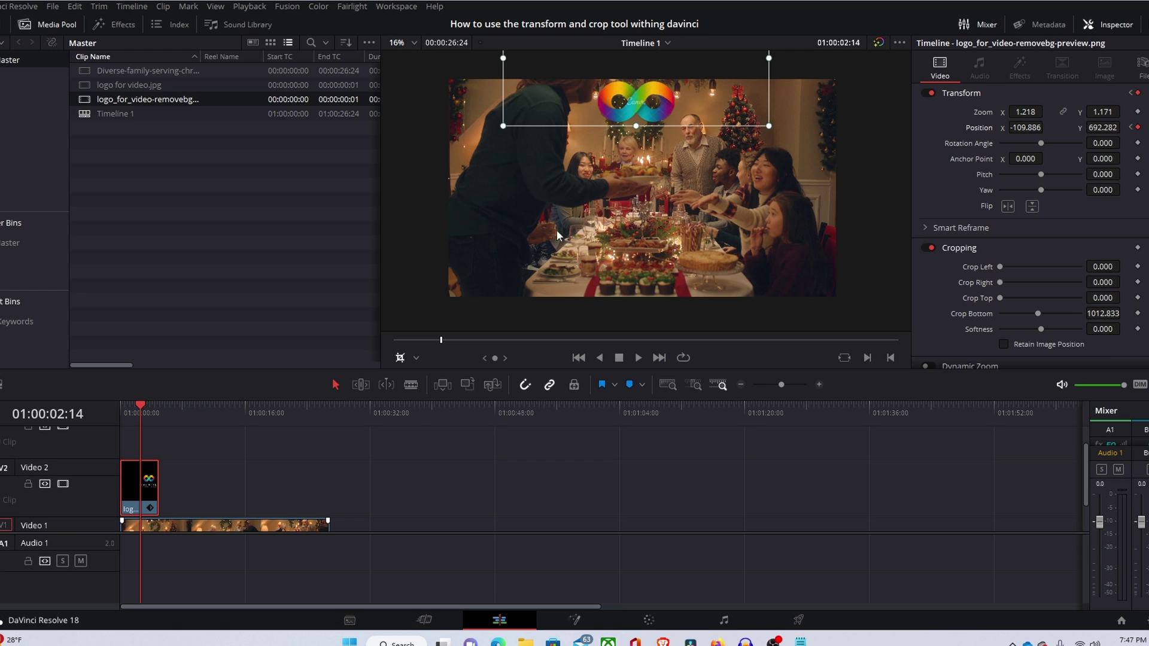
# Step: With the Transform overlay, drag the logo to the lower left, position −2318.597, −704.645
pyautogui.click(416, 357)
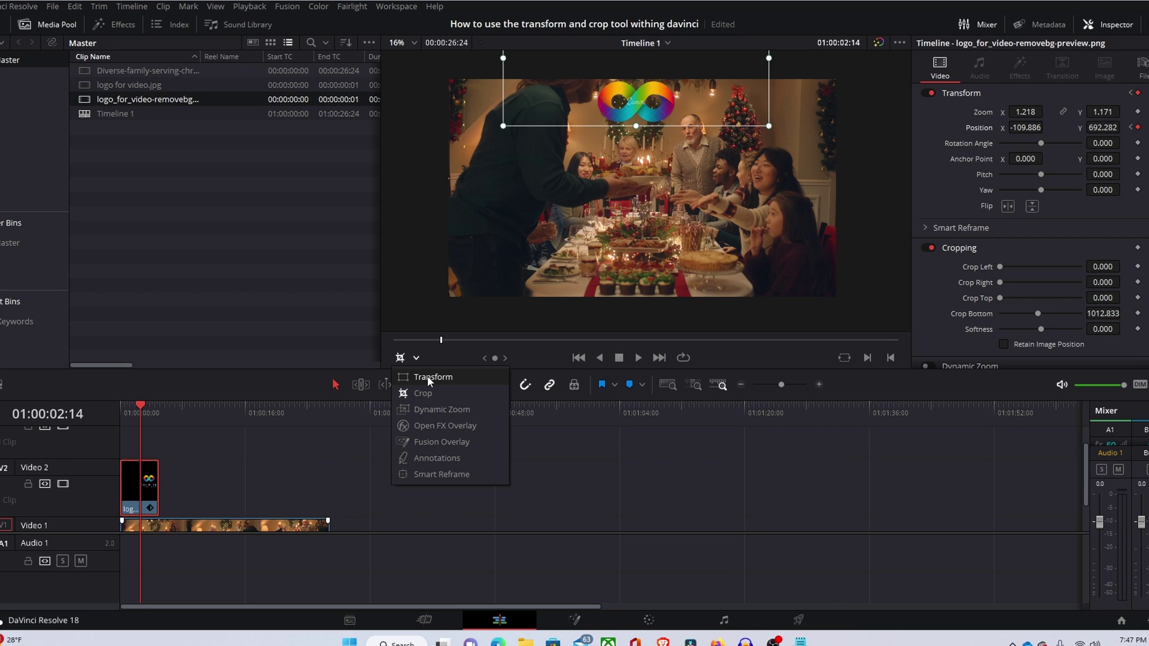
pyautogui.click(429, 378)
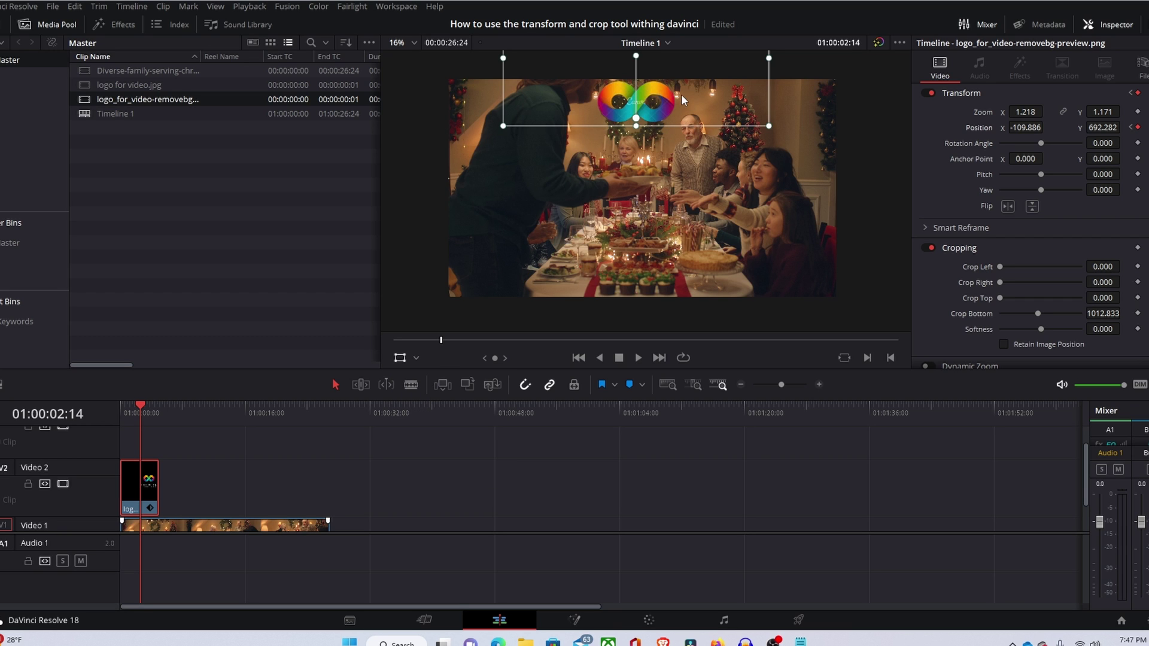
pyautogui.moveTo(652, 97); pyautogui.dragTo(527, 238)
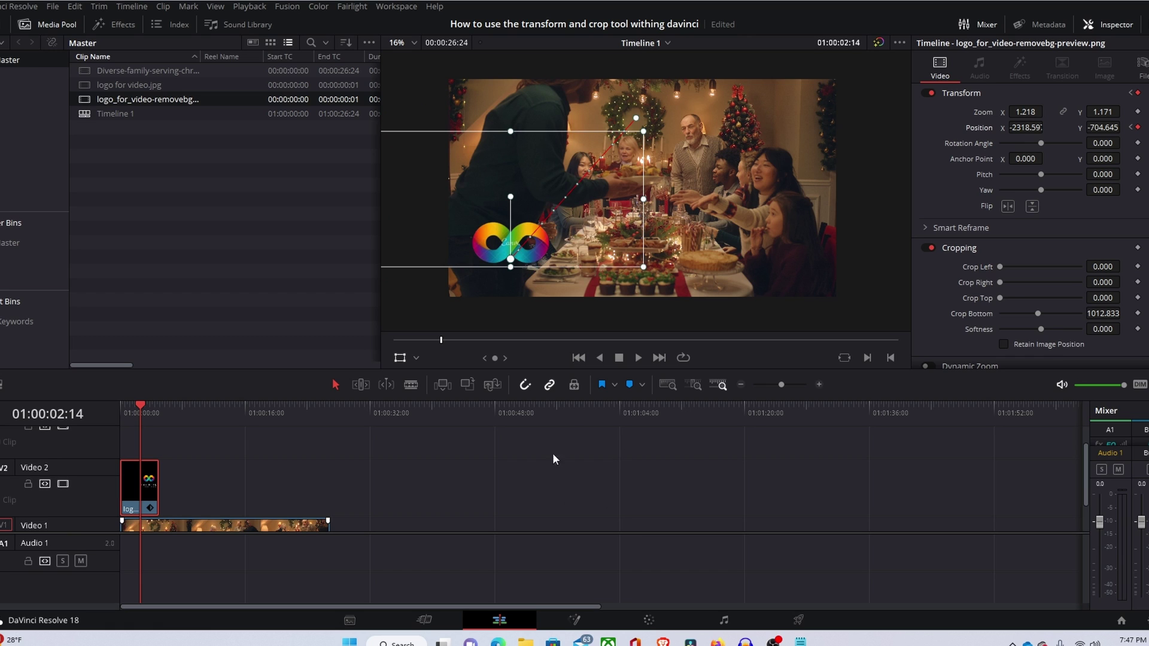
pyautogui.click(578, 358)
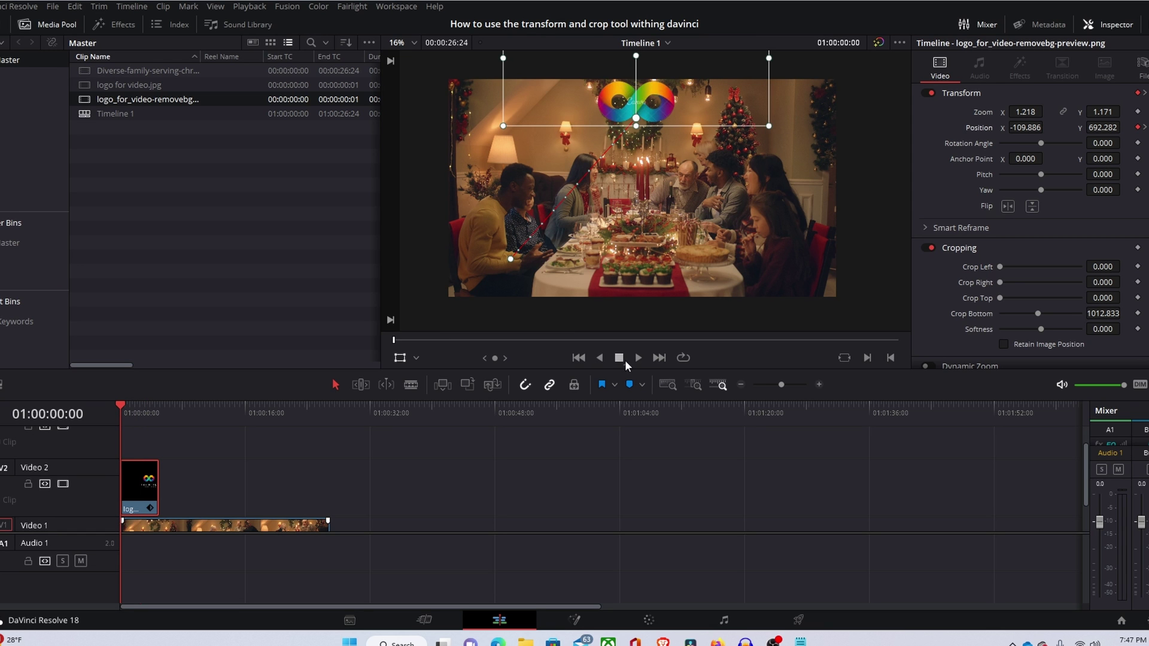
pyautogui.click(638, 357)
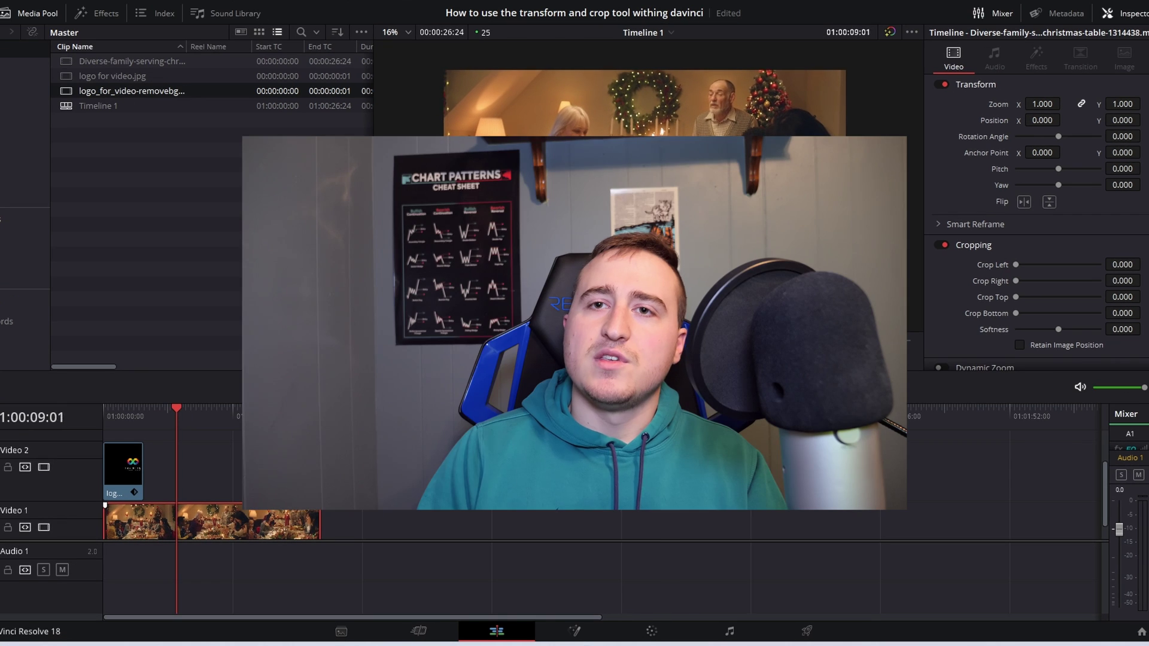
pyautogui.press('space')
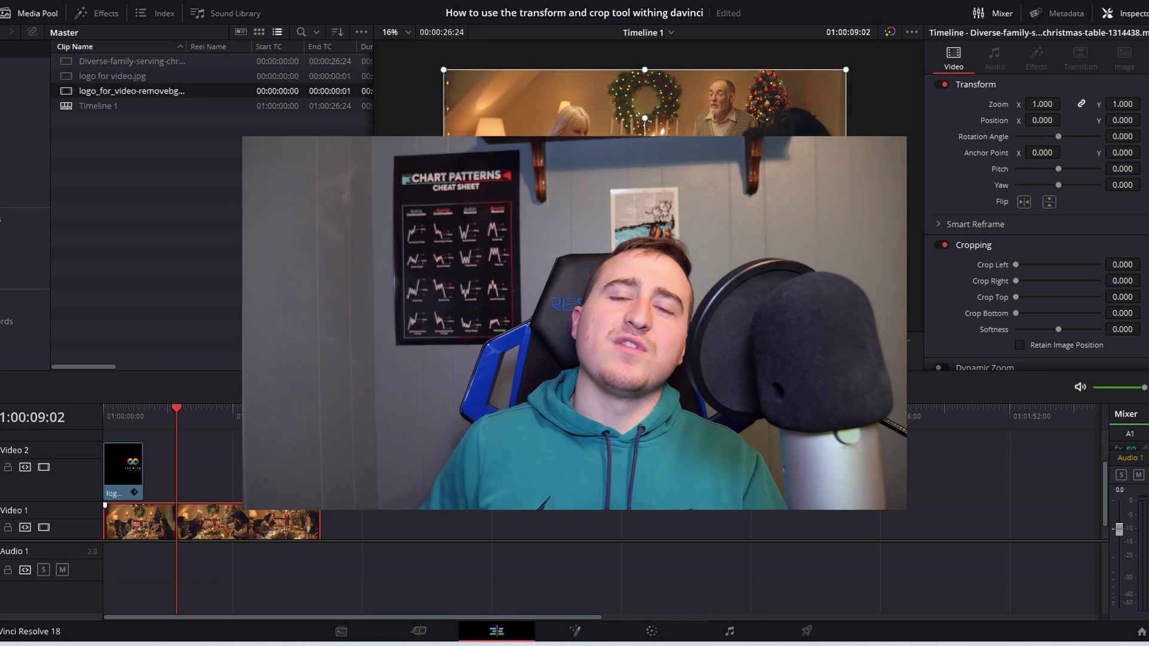